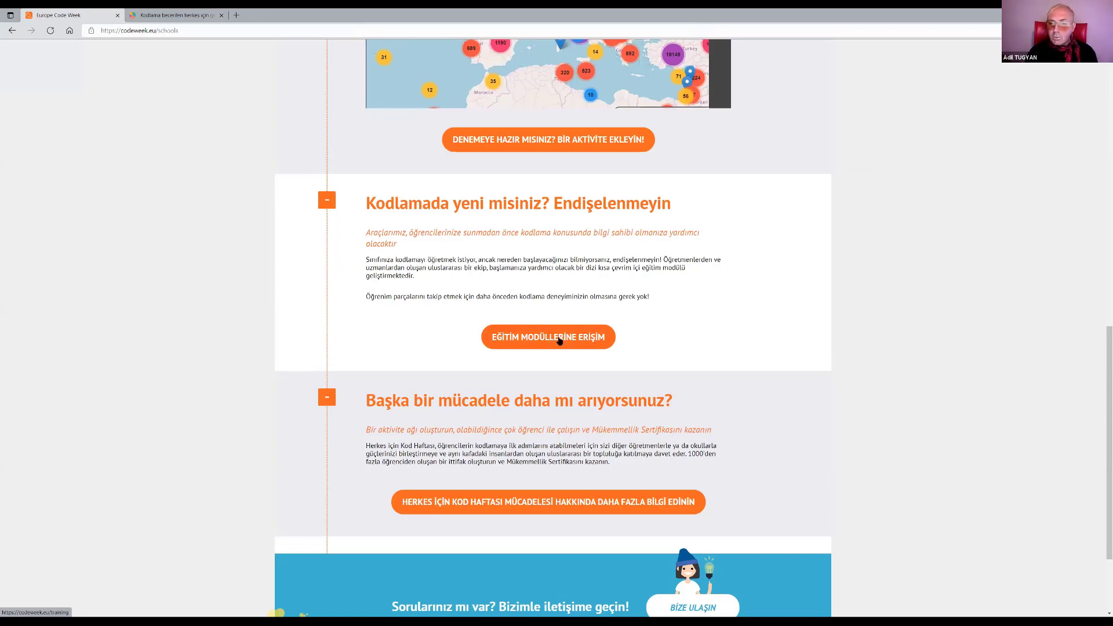
# Step: Look over the training modules page with its free learning materials and return to the schools page
pyautogui.click(560, 341)
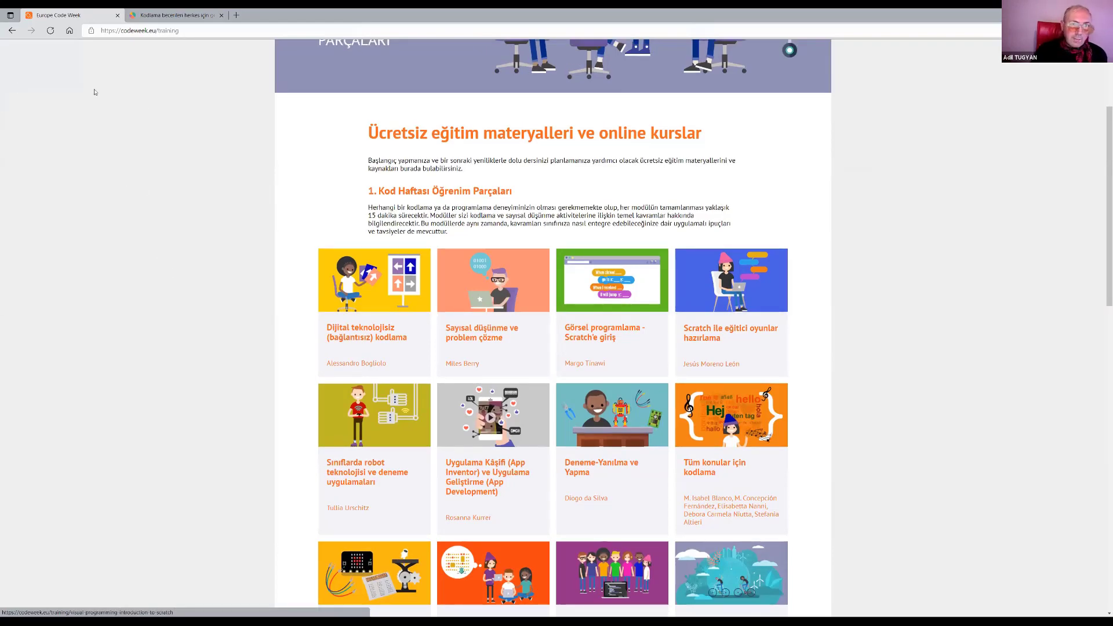
pyautogui.scroll(3, 99, 88)
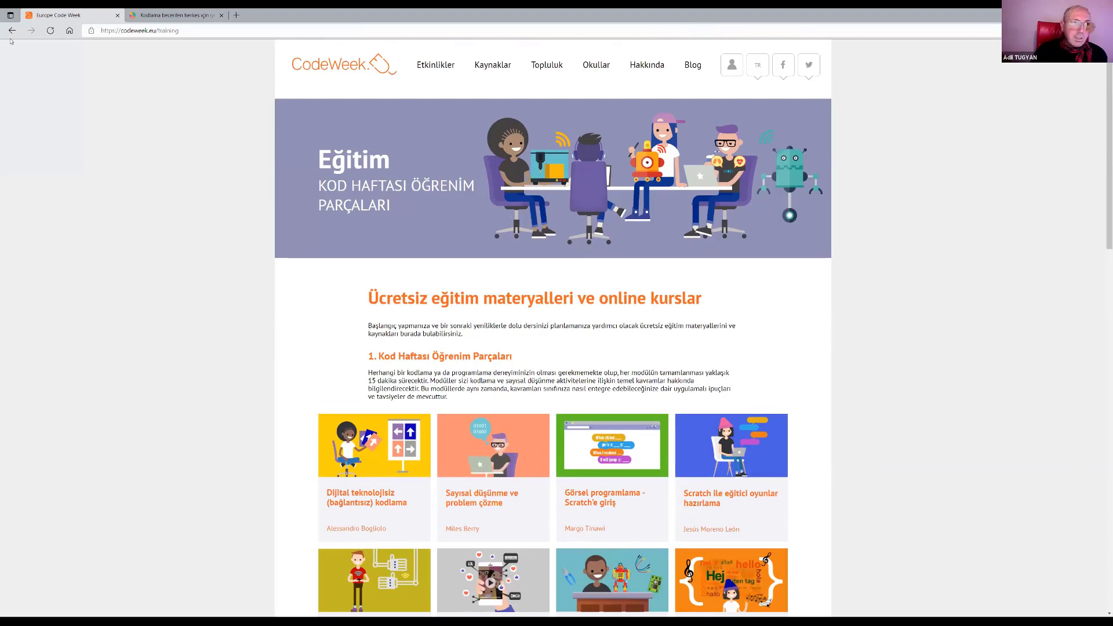
pyautogui.scroll(1, 21, 42)
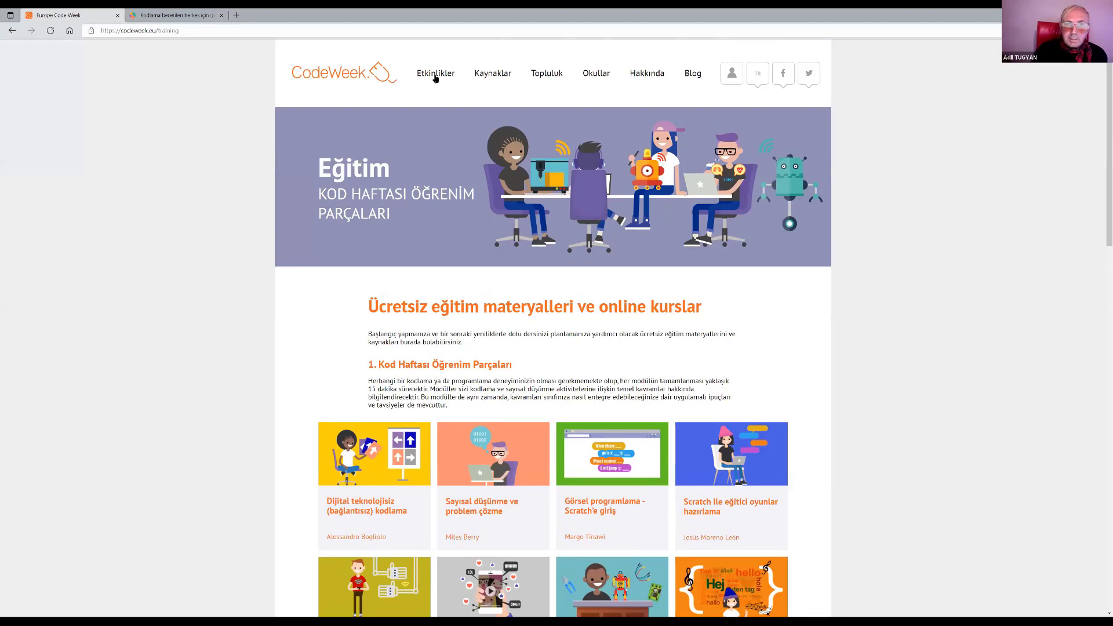
pyautogui.hotkey('alt', 'Left')
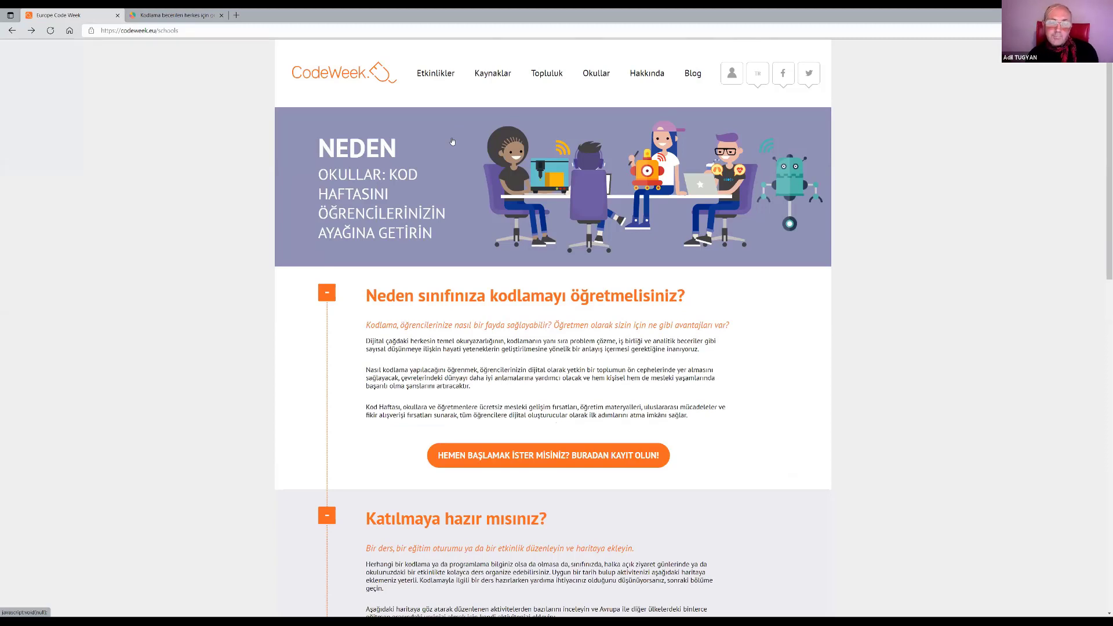
# Step: Open the Etkinlik Ekle form for adding a Code Week activity and look over its fields
pyautogui.click(435, 73)
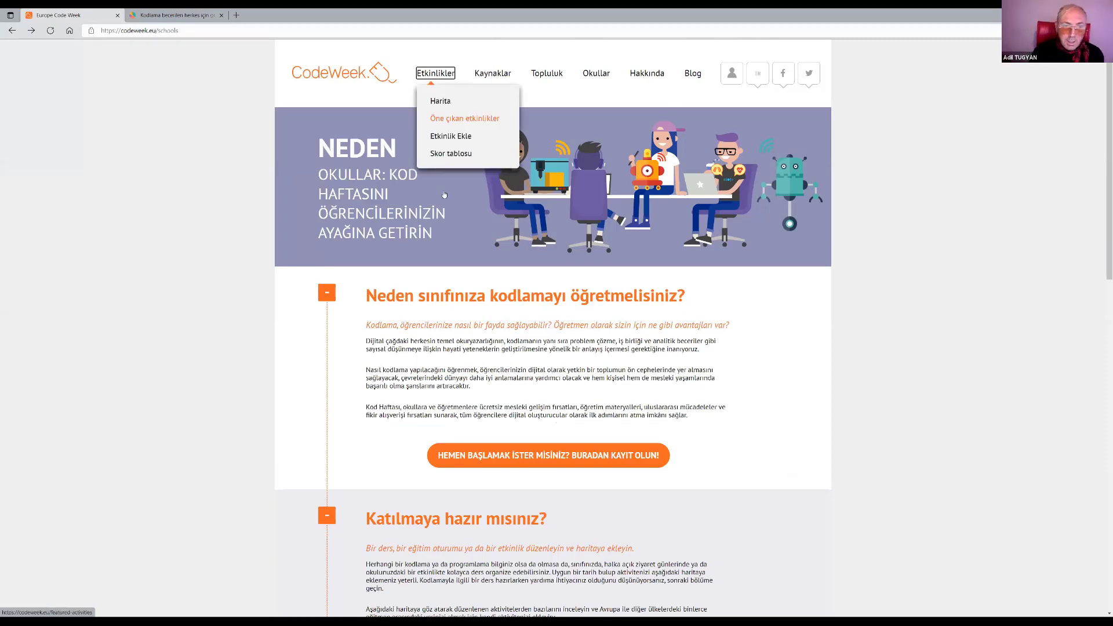
pyautogui.click(451, 135)
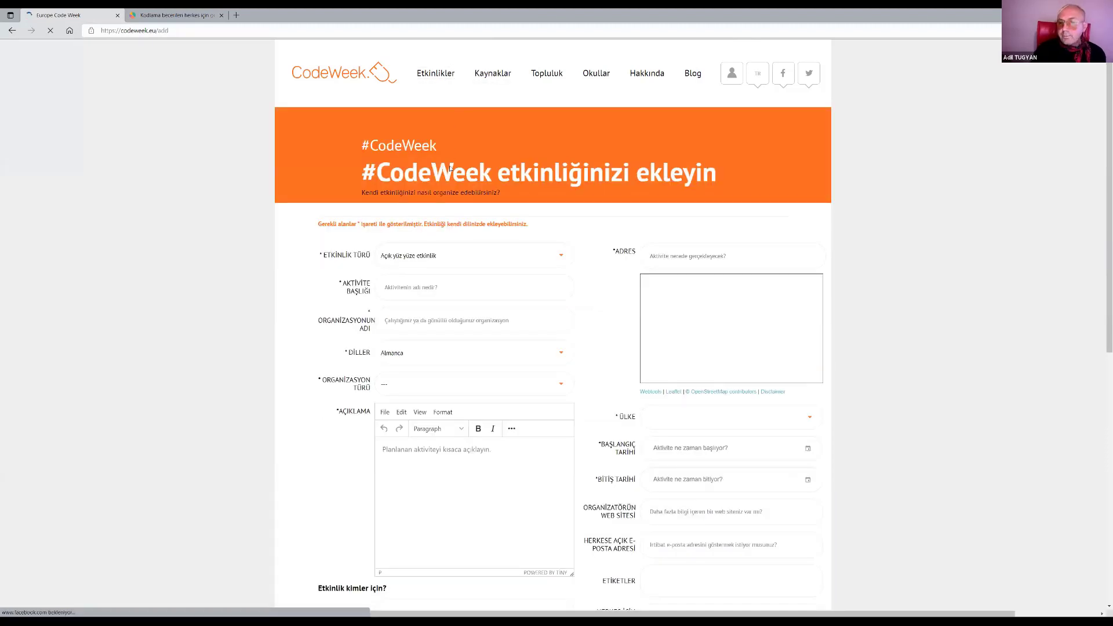
pyautogui.scroll(-3, 452, 163)
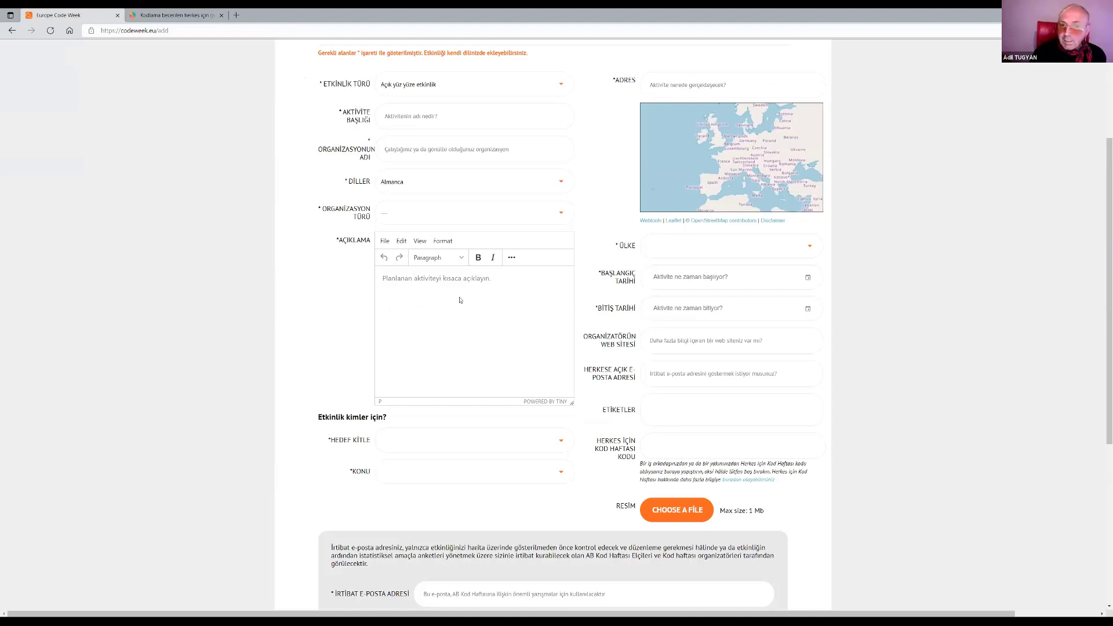
# Step: View the options offered for the activity type (Etkinlik Türü) in the form
pyautogui.scroll(3, 431, 302)
pyautogui.click(409, 256)
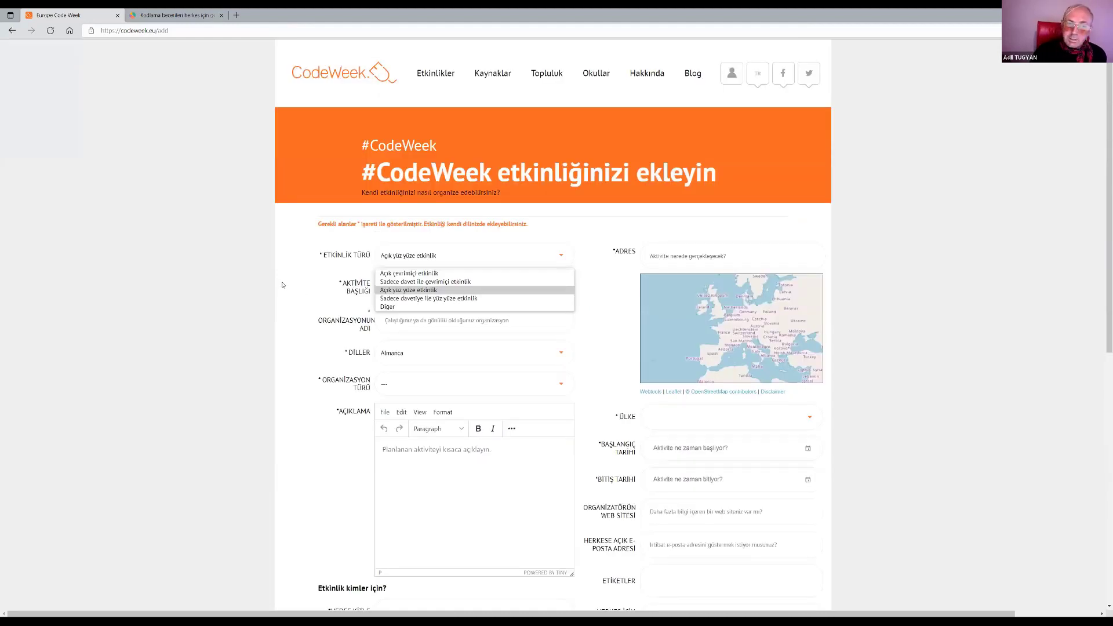
pyautogui.press('Down')
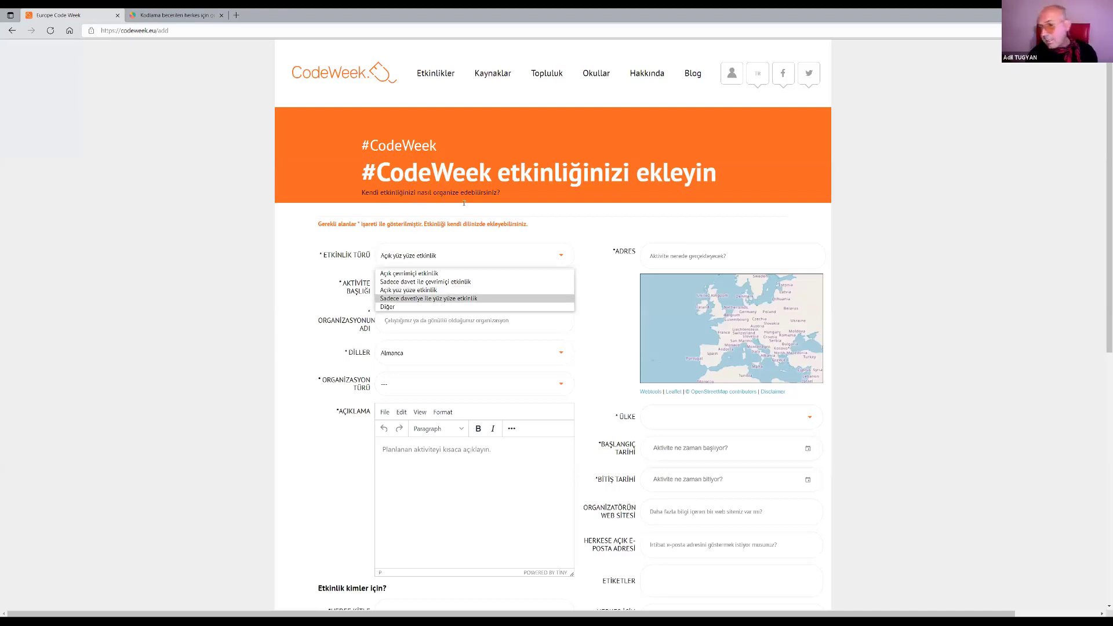
pyautogui.scroll(-1, 461, 204)
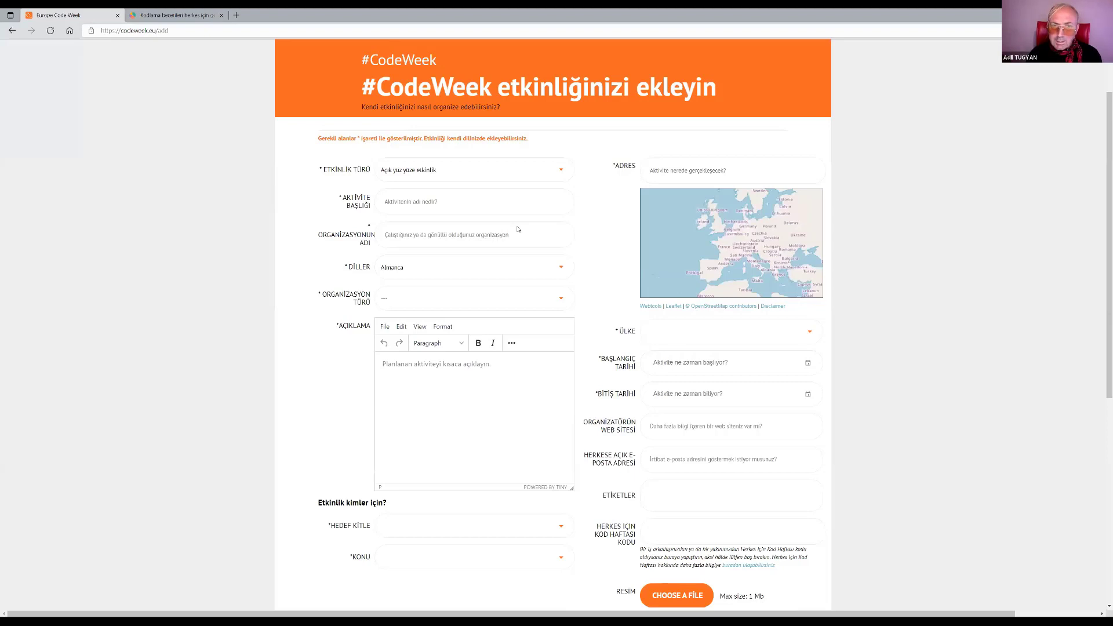
# Step: View the languages offered in the Diller field and leave the selection as it is
pyautogui.scroll(-2, 507, 186)
pyautogui.click(473, 182)
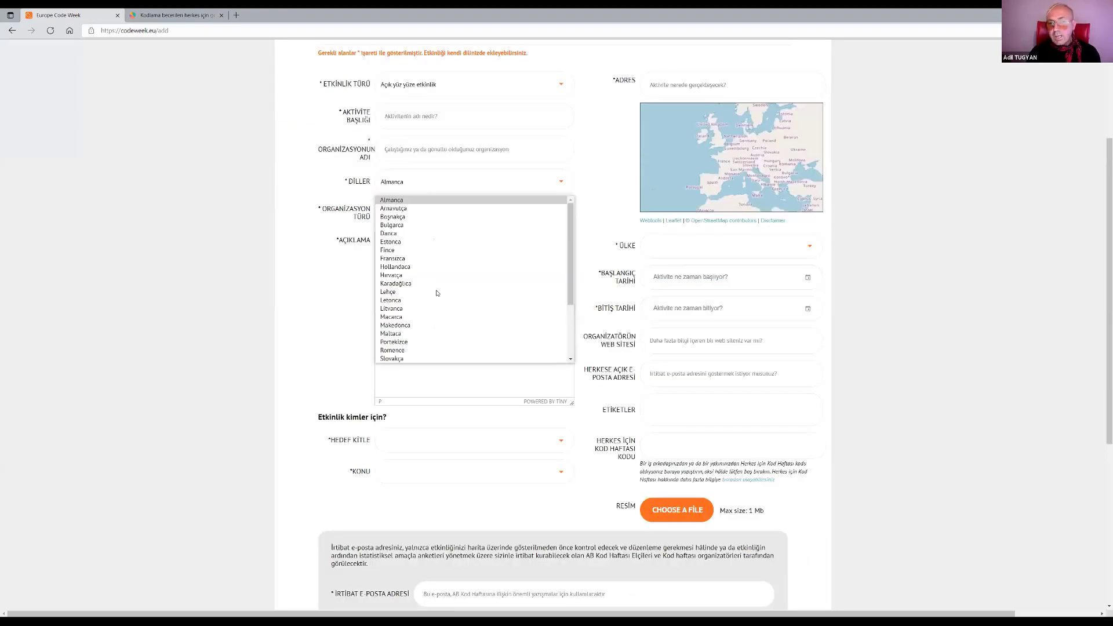
pyautogui.scroll(2, 436, 295)
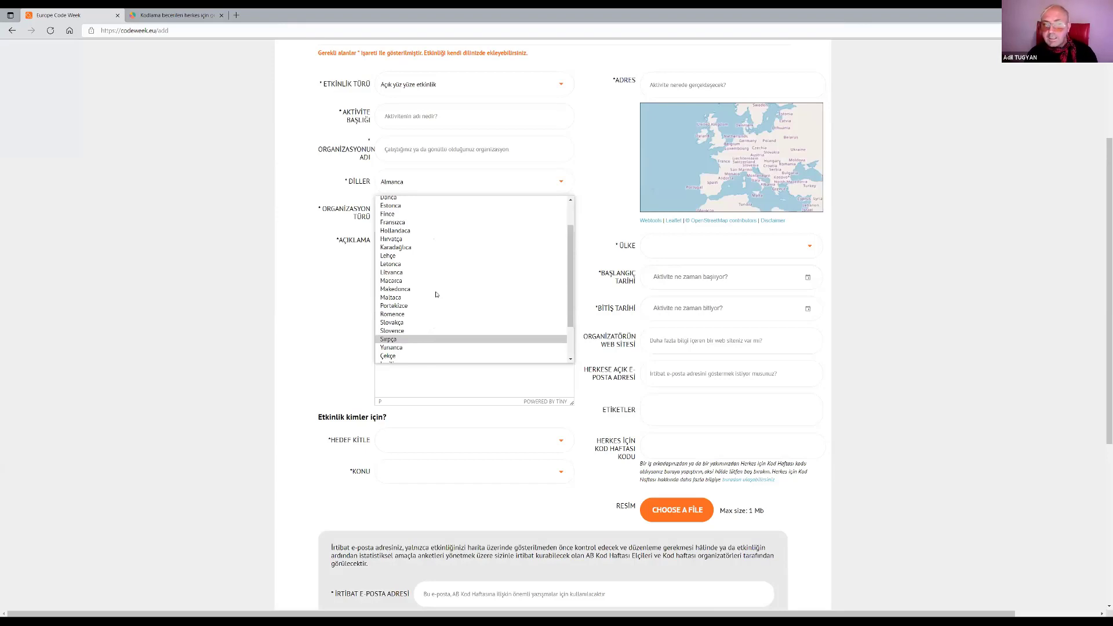
pyautogui.scroll(1, 436, 294)
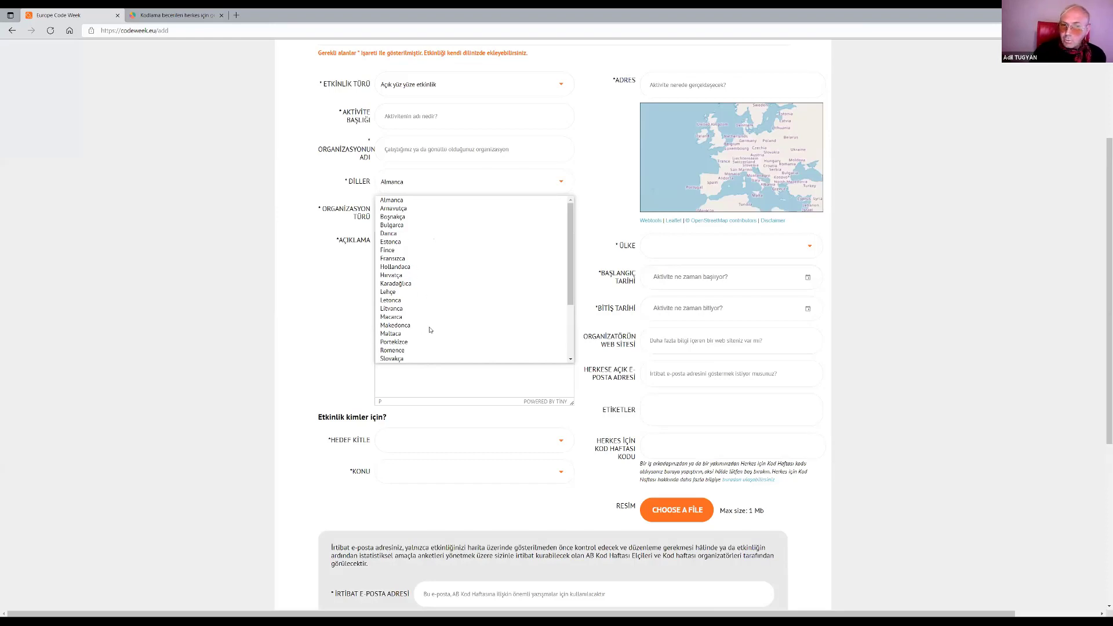
pyautogui.click(297, 308)
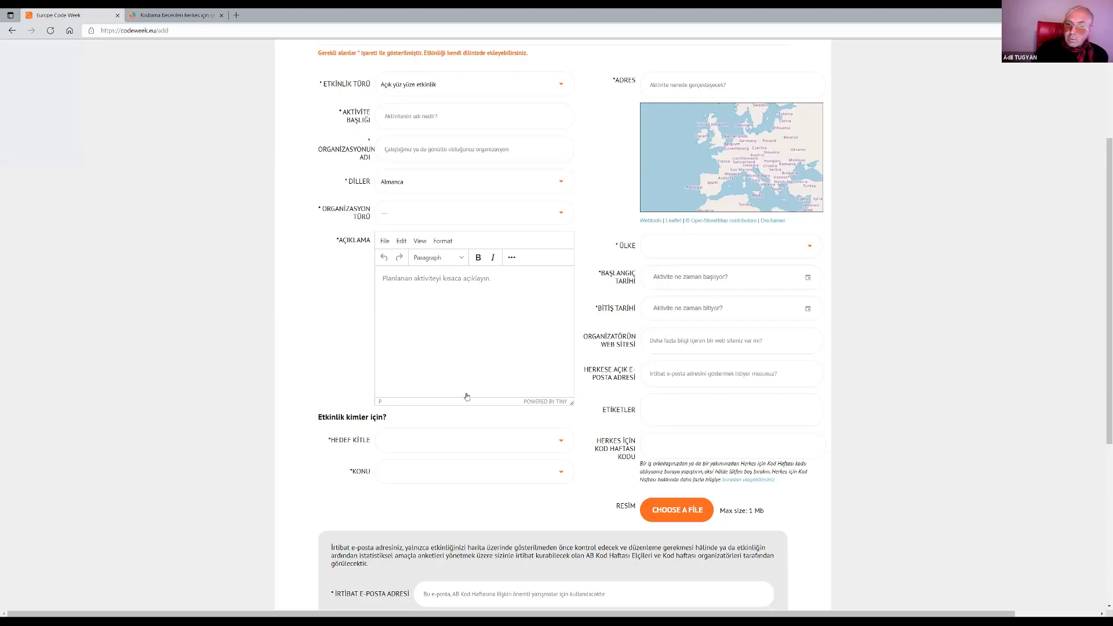
# Step: View the audience groups offered in the Hedef Kitle field without choosing one
pyautogui.scroll(-1, 468, 427)
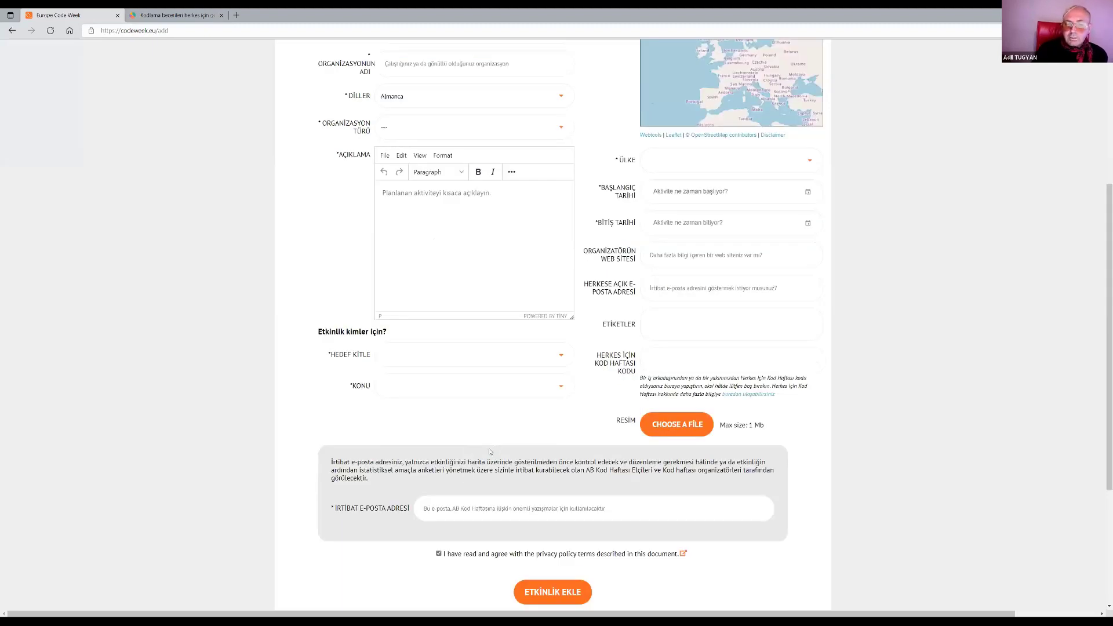
pyautogui.click(434, 367)
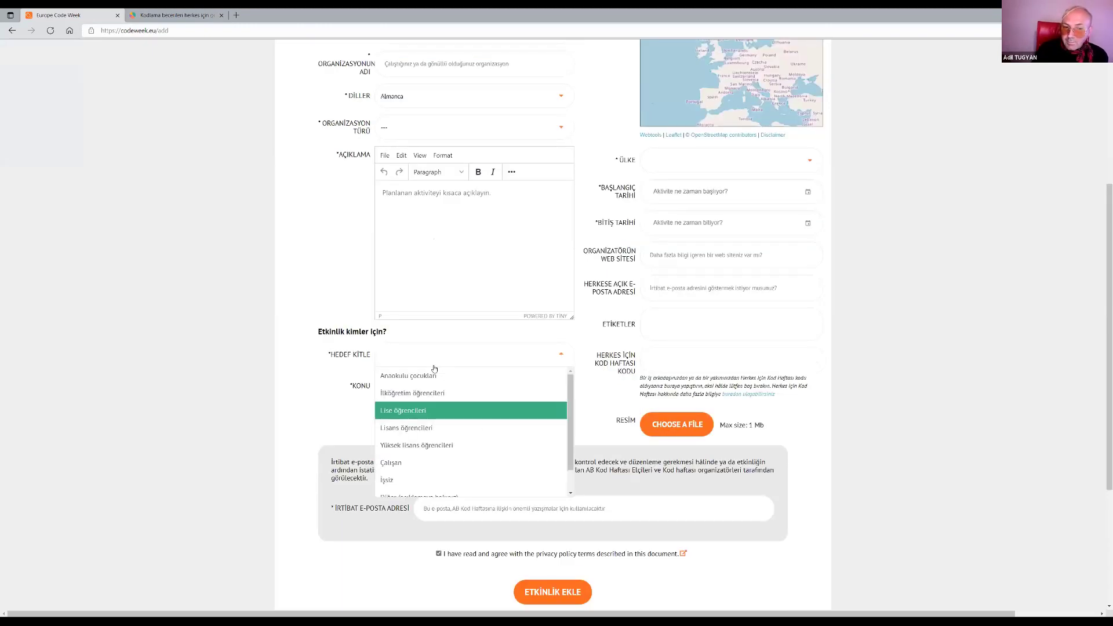
pyautogui.scroll(-2, 429, 385)
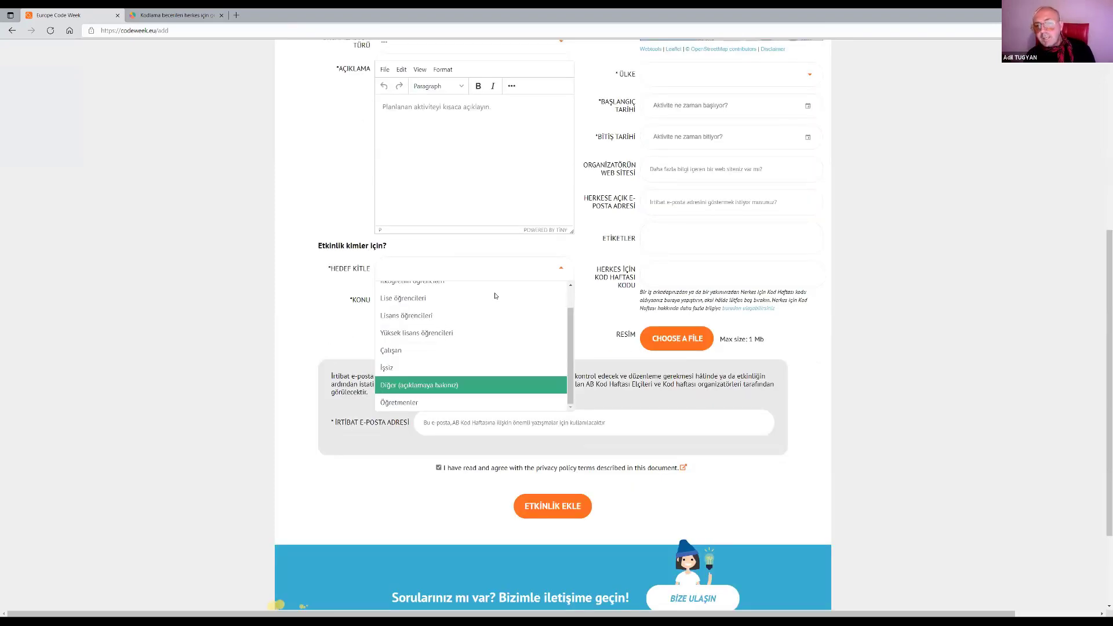
pyautogui.scroll(3, 517, 329)
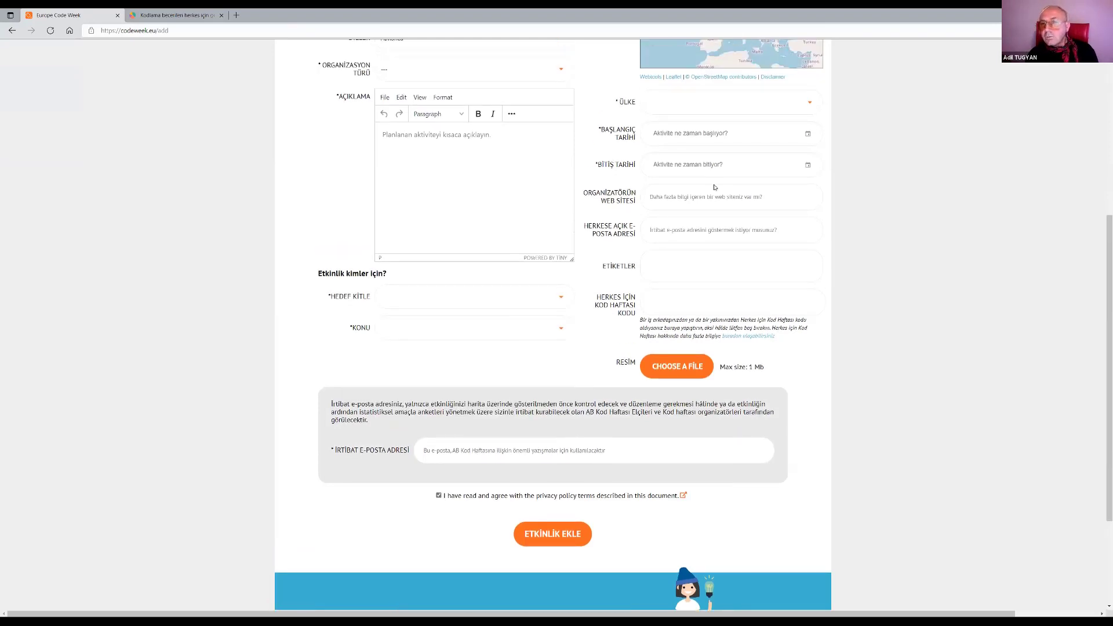
# Step: Examine the form's address, map, country, start and end date, and organizer website and e-mail fields
pyautogui.scroll(1, 568, 173)
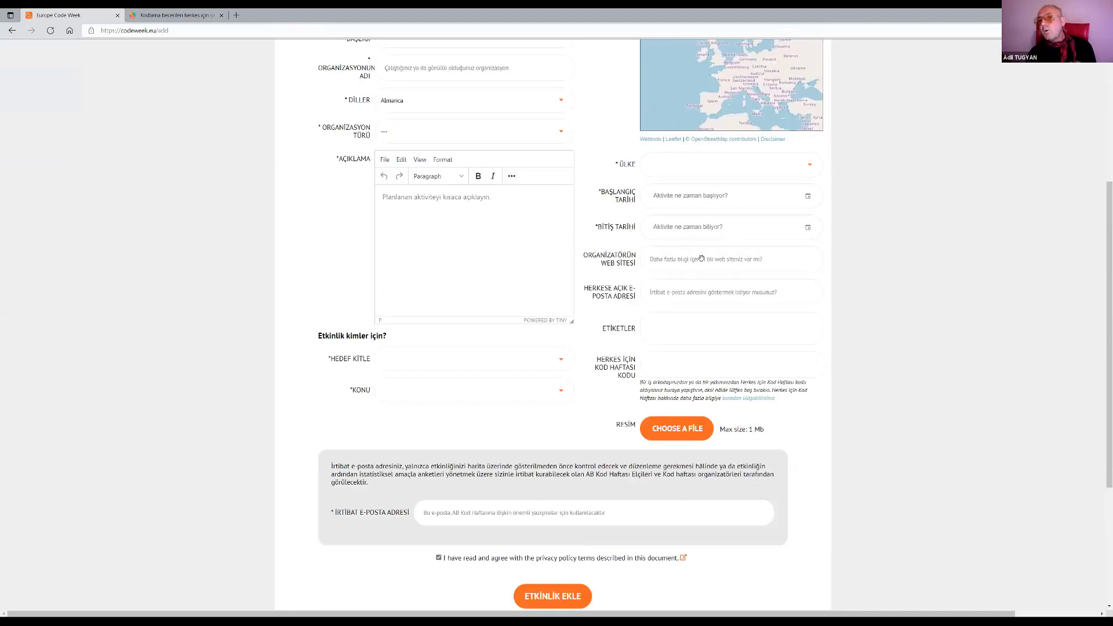
pyautogui.scroll(3, 657, 173)
pyautogui.hscroll(2, 658, 173)
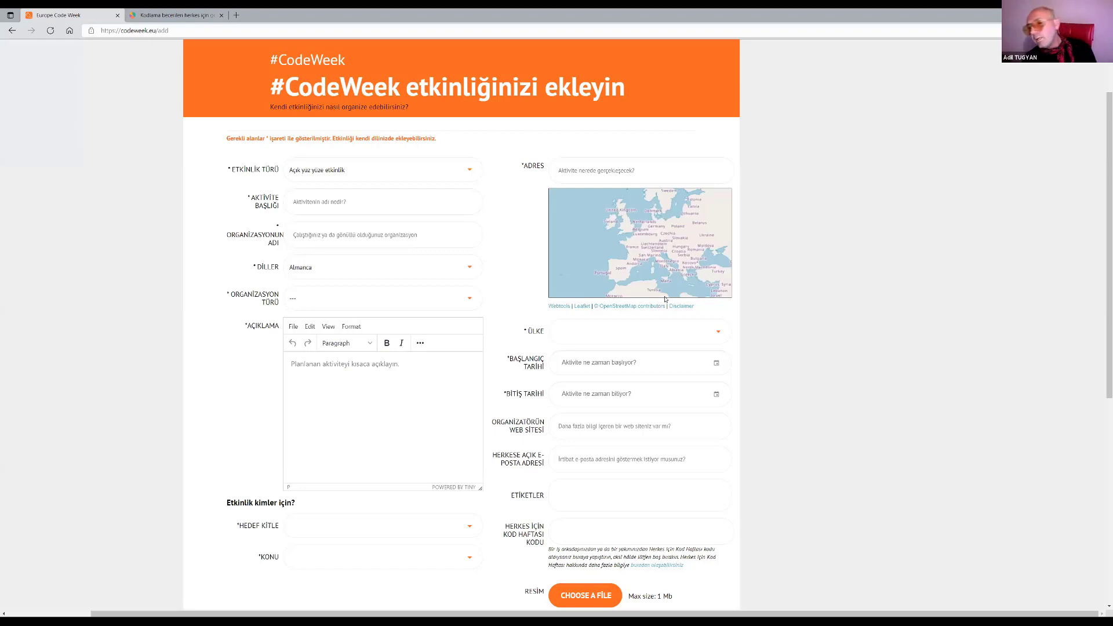
pyautogui.scroll(-1, 665, 299)
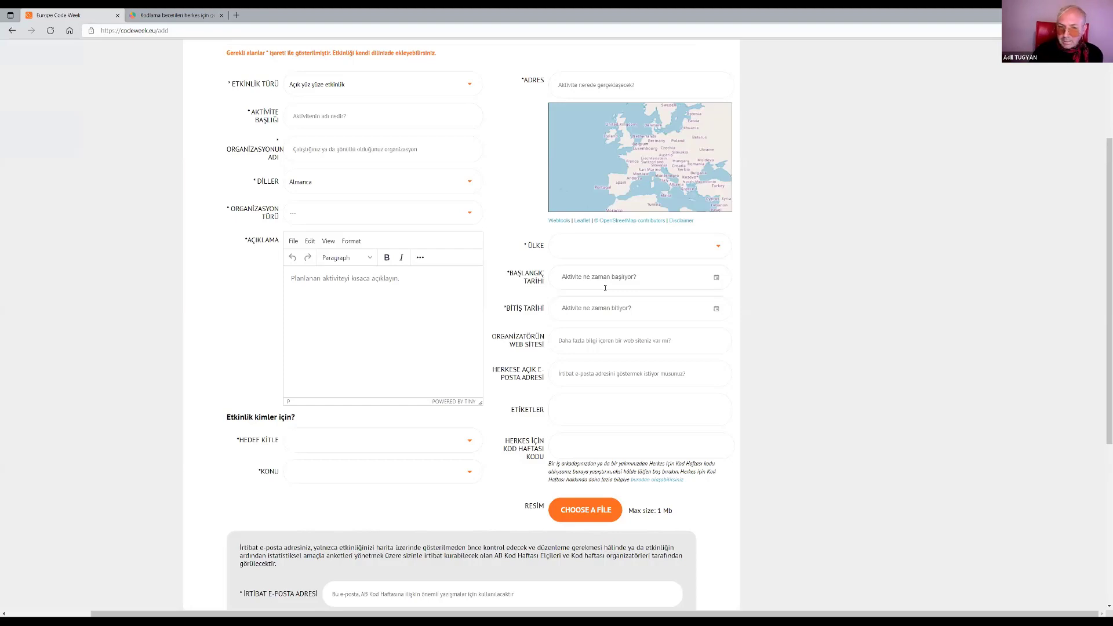
pyautogui.scroll(-1, 605, 289)
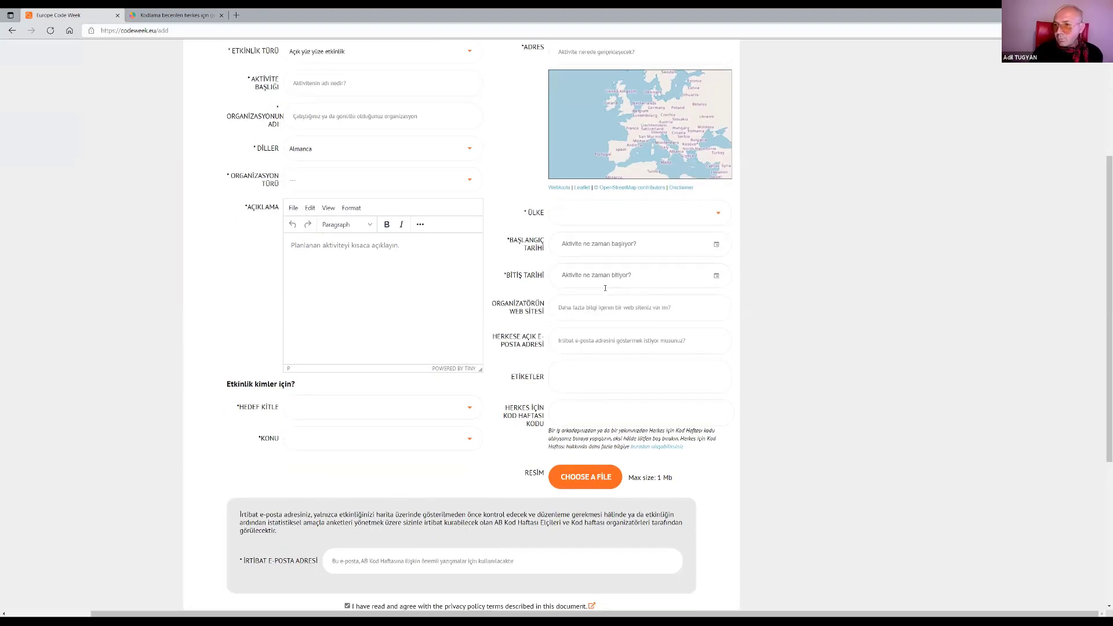
pyautogui.scroll(-1, 605, 288)
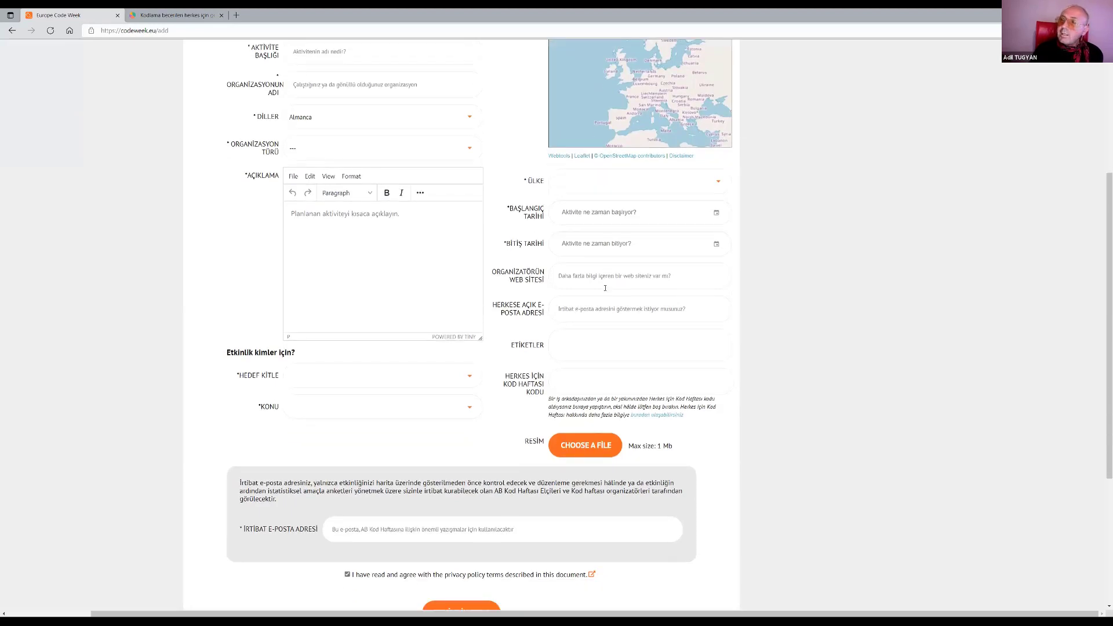
pyautogui.scroll(-1, 605, 288)
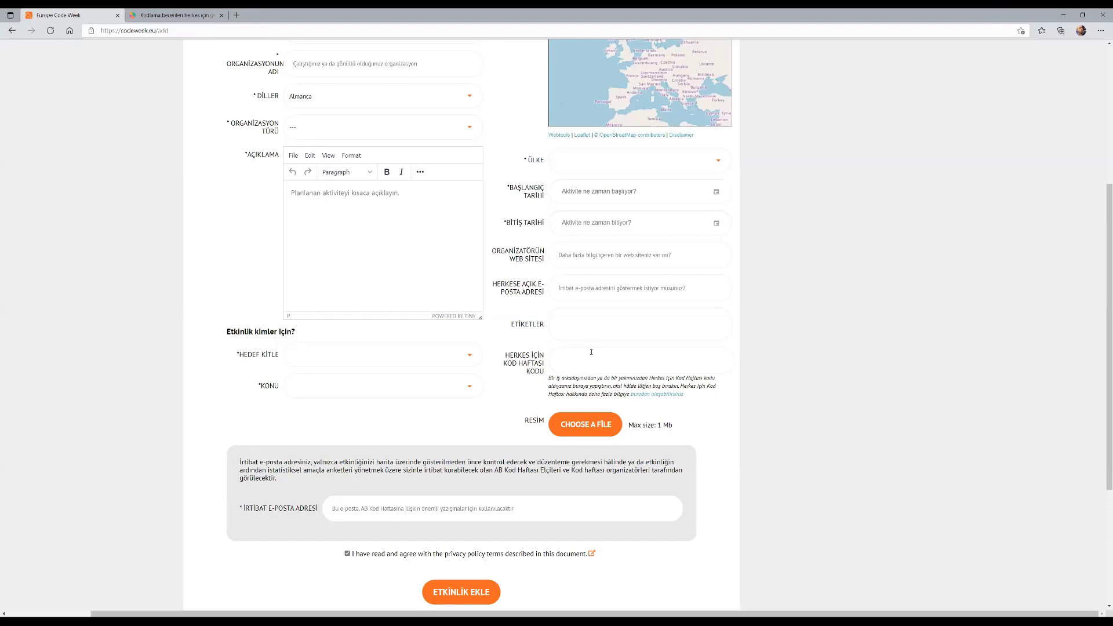
# Step: Examine the Herkes İçin Kod Haftası Kodu field and the explanation beneath it
pyautogui.click(592, 352)
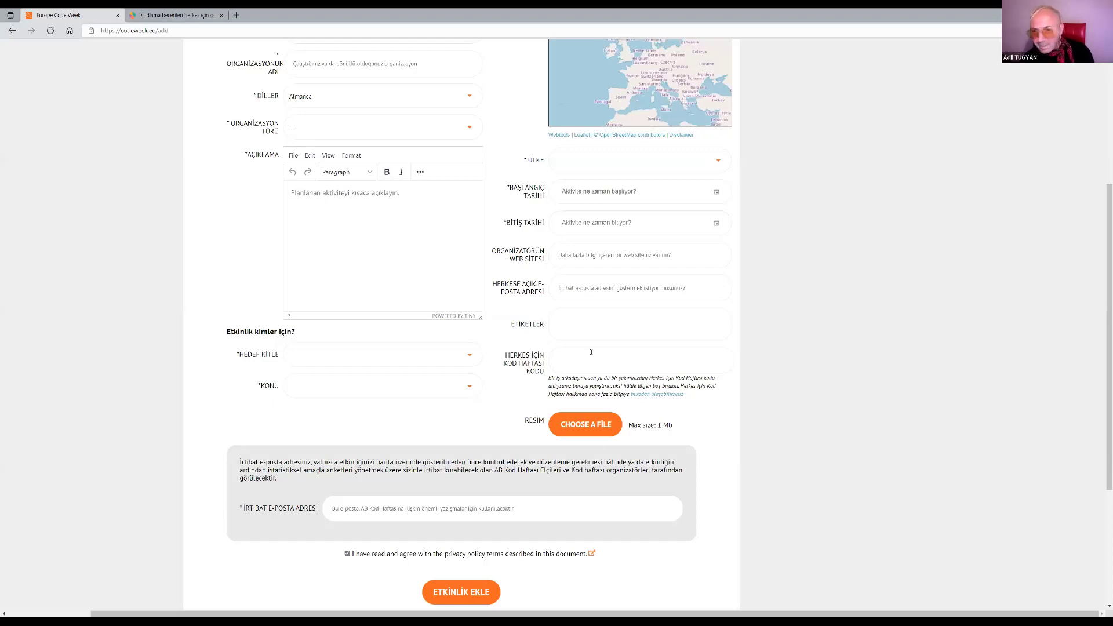
pyautogui.click(592, 352)
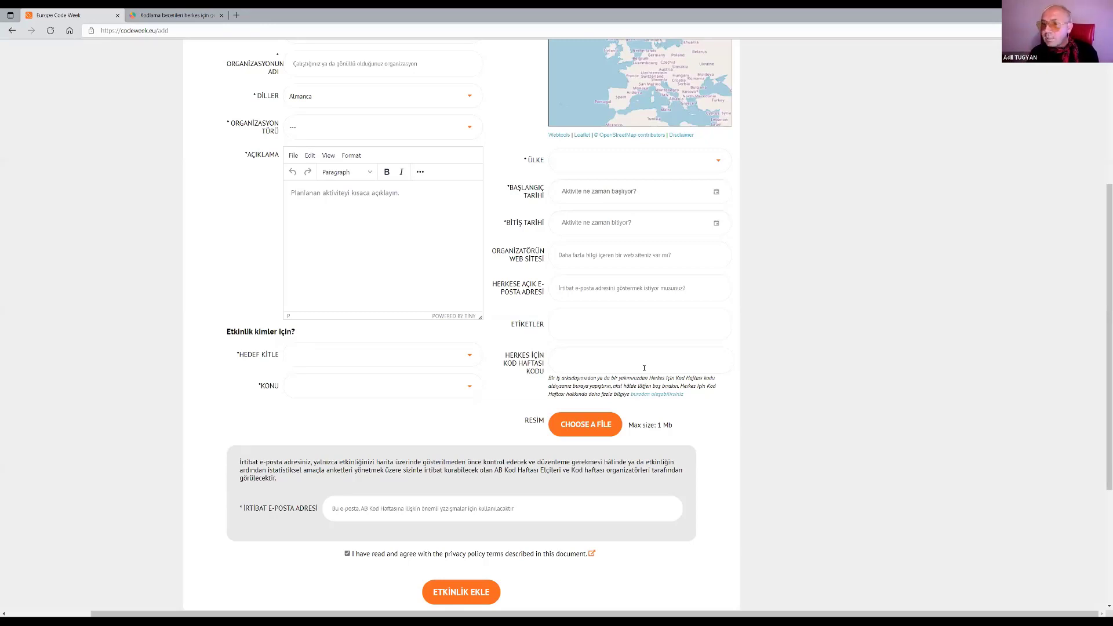
pyautogui.hscroll(-1, 654, 365)
pyautogui.hscroll(-3, 654, 364)
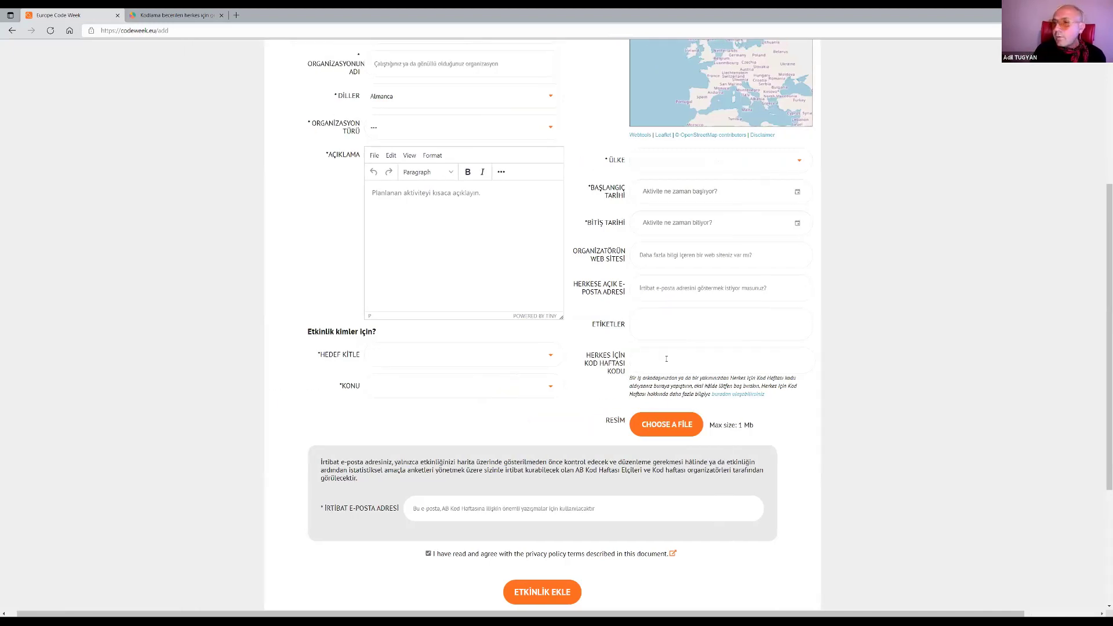
pyautogui.hscroll(-1, 667, 359)
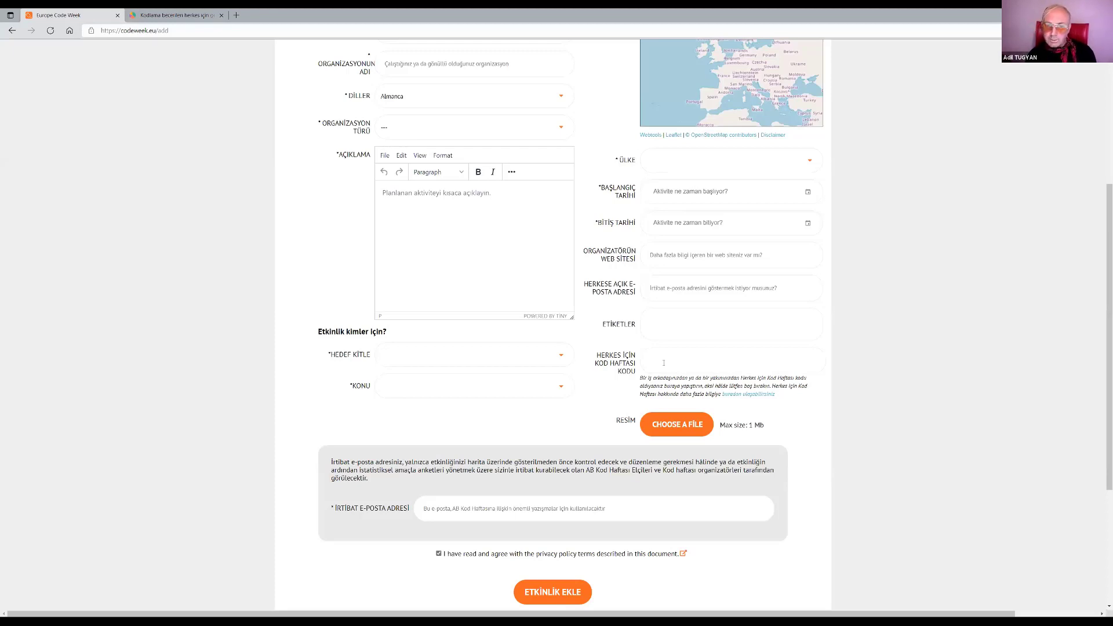
# Step: Examine the image upload, contact e-mail and privacy consent at the end of the form, and recheck the whole form
pyautogui.scroll(-1, 669, 361)
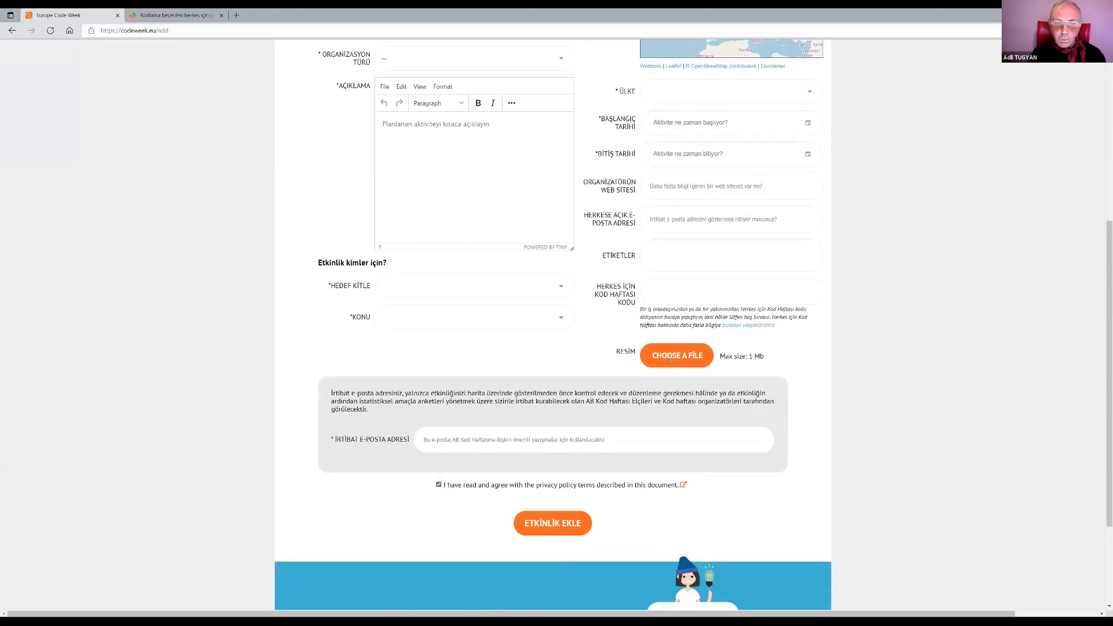
pyautogui.scroll(-1, 677, 350)
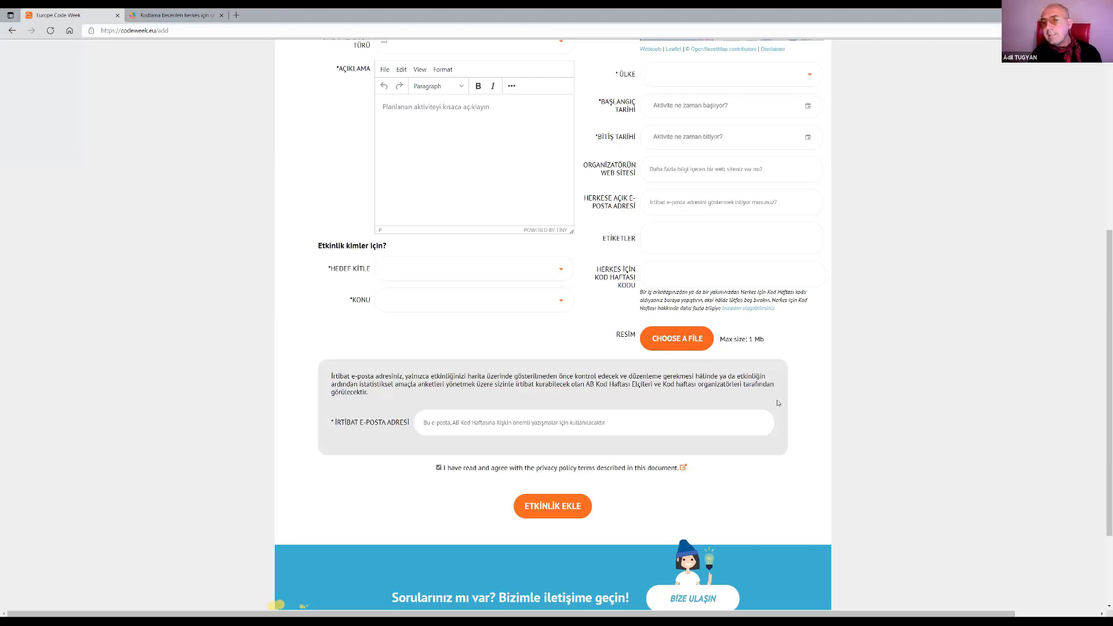
pyautogui.scroll(6, 777, 402)
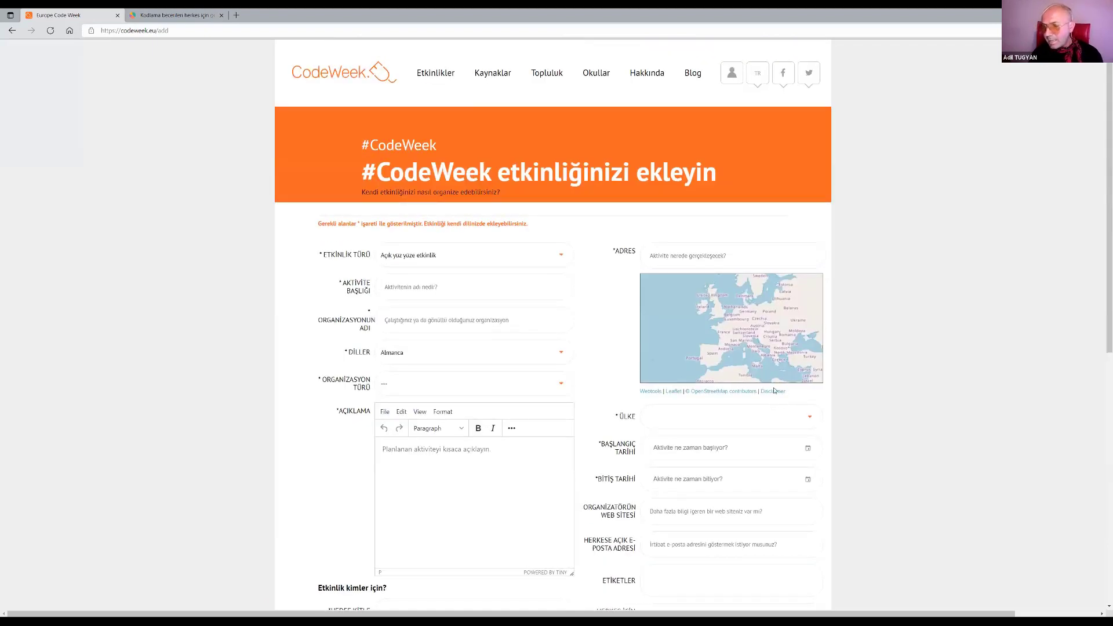
pyautogui.scroll(-8, 708, 224)
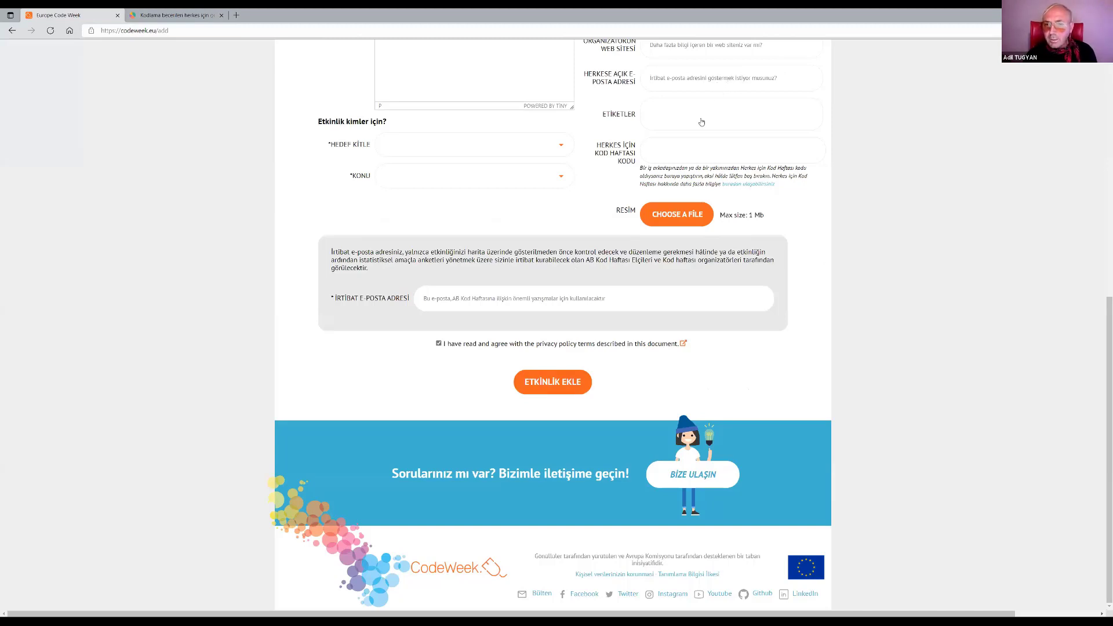
# Step: Open the pending activities page (Bekleyen Etkinlikler) from the account options
pyautogui.press('Home')
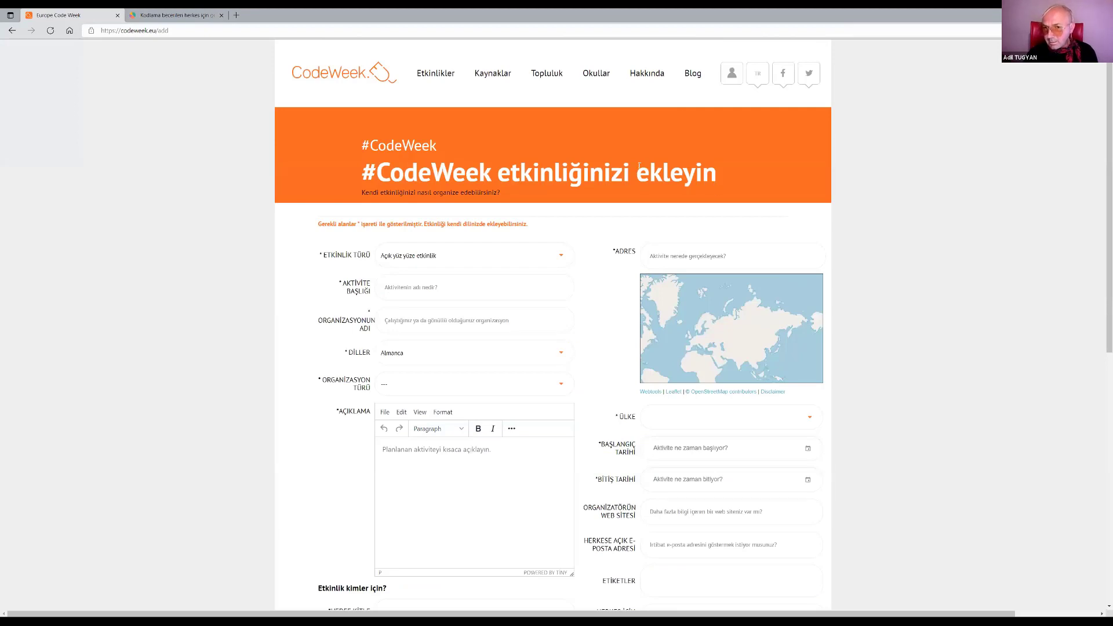
pyautogui.moveTo(679, 143)
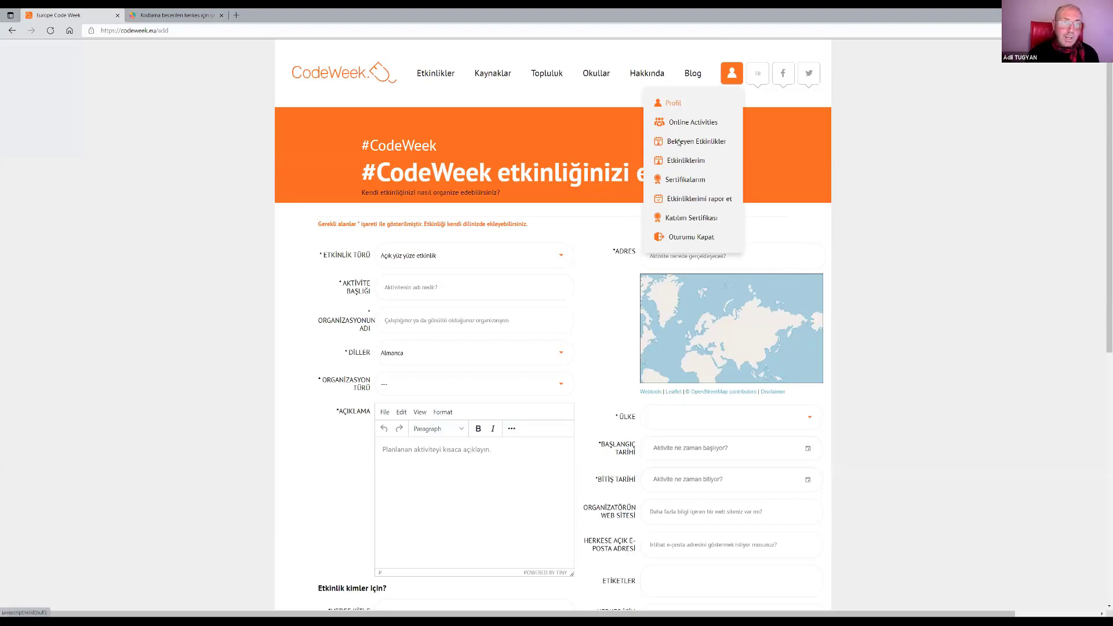
pyautogui.click(679, 143)
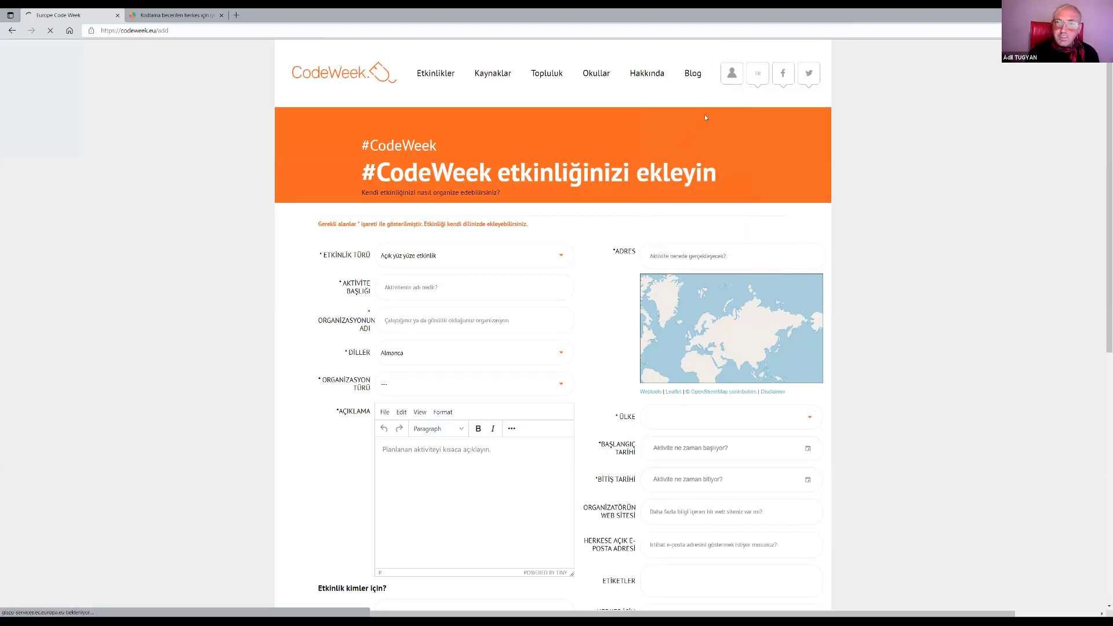
# Step: Bring up Bekleyen Etkinlikler from the account options and examine the pending activity cards, their moderation choices and the list's page navigation
pyautogui.click(731, 81)
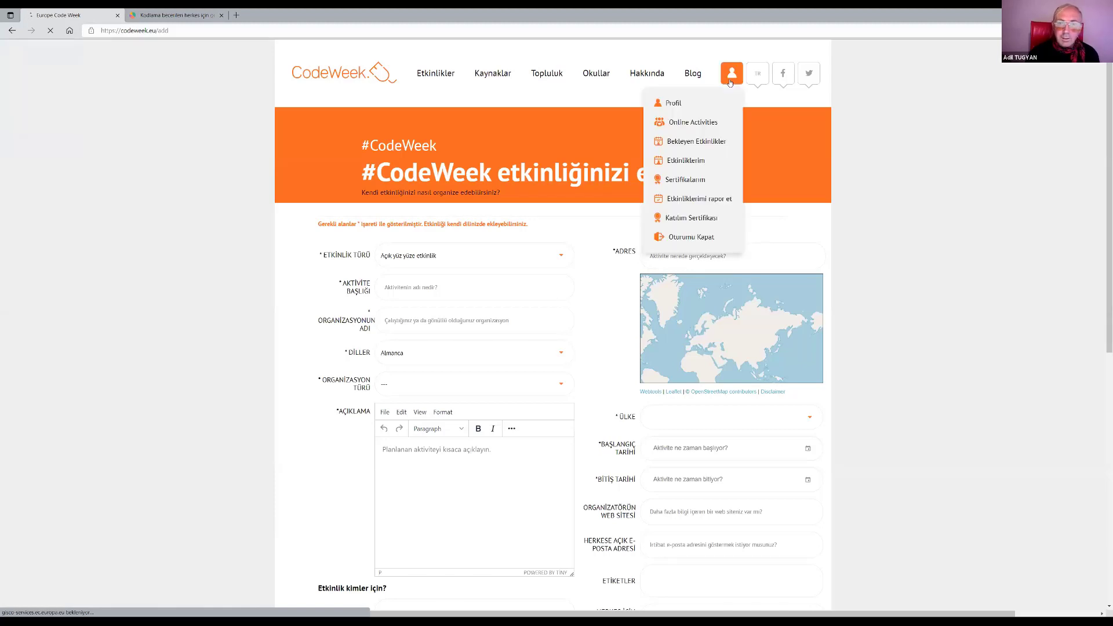
pyautogui.click(693, 145)
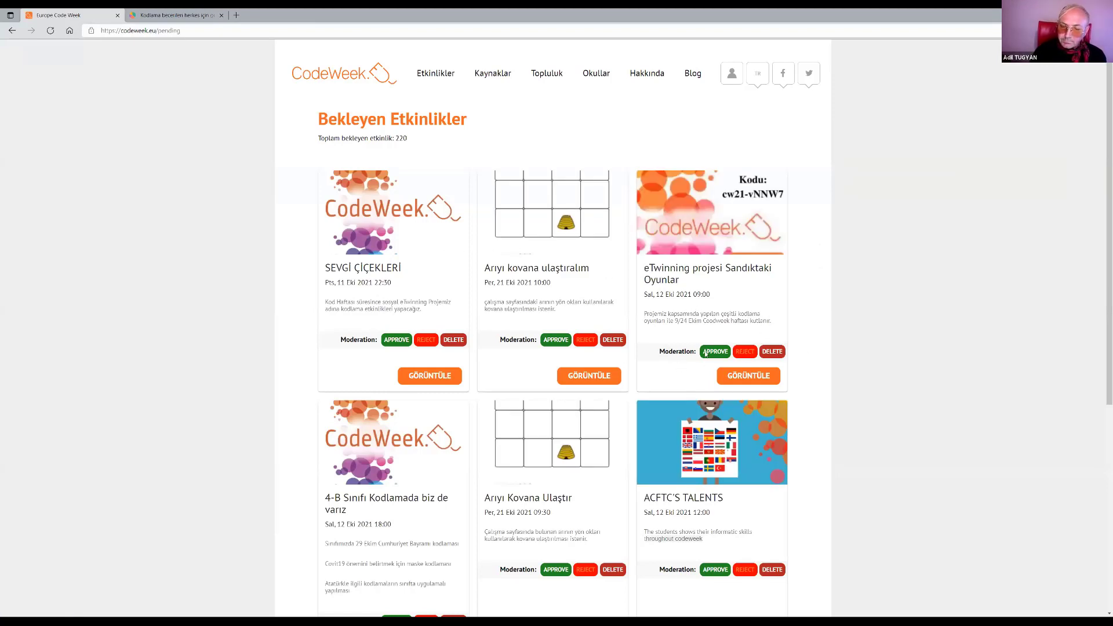
pyautogui.scroll(-2, 705, 357)
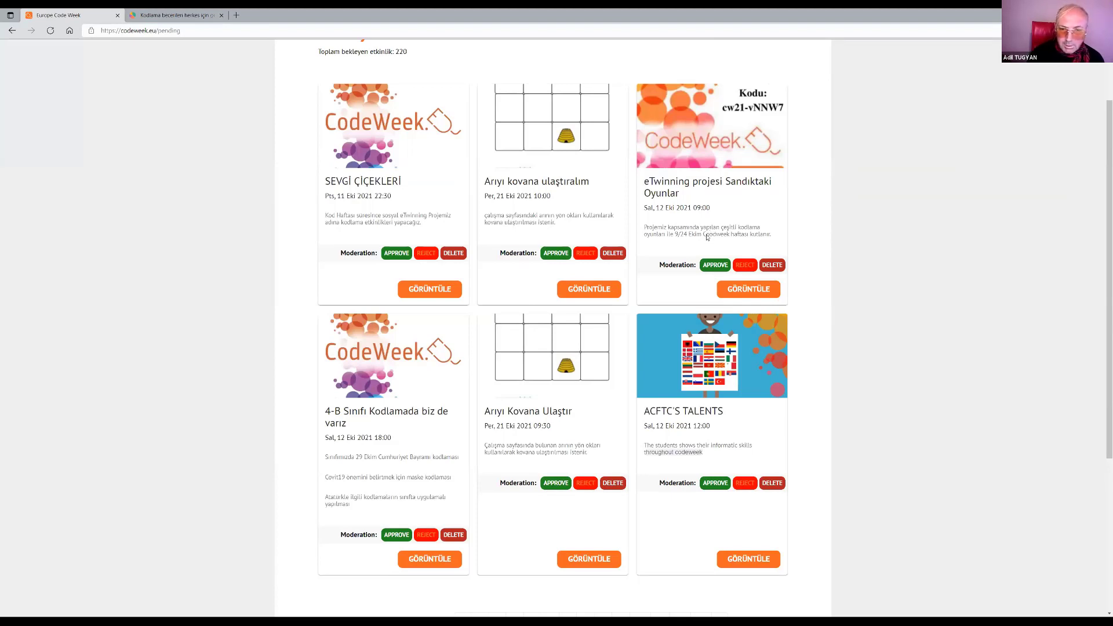
pyautogui.scroll(2, 707, 236)
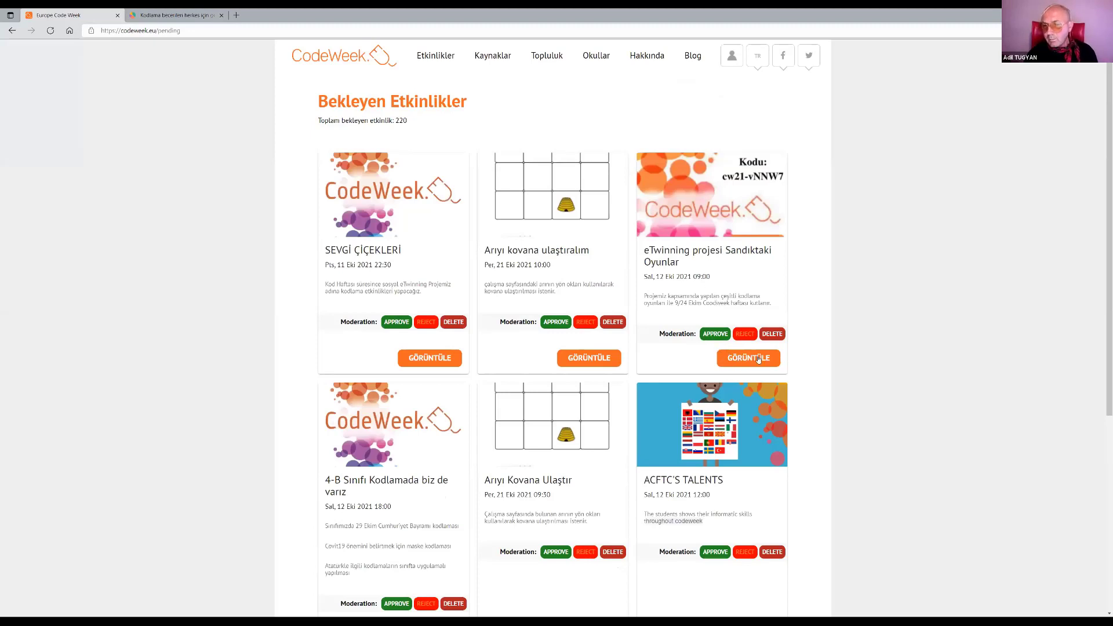
pyautogui.scroll(1, 754, 359)
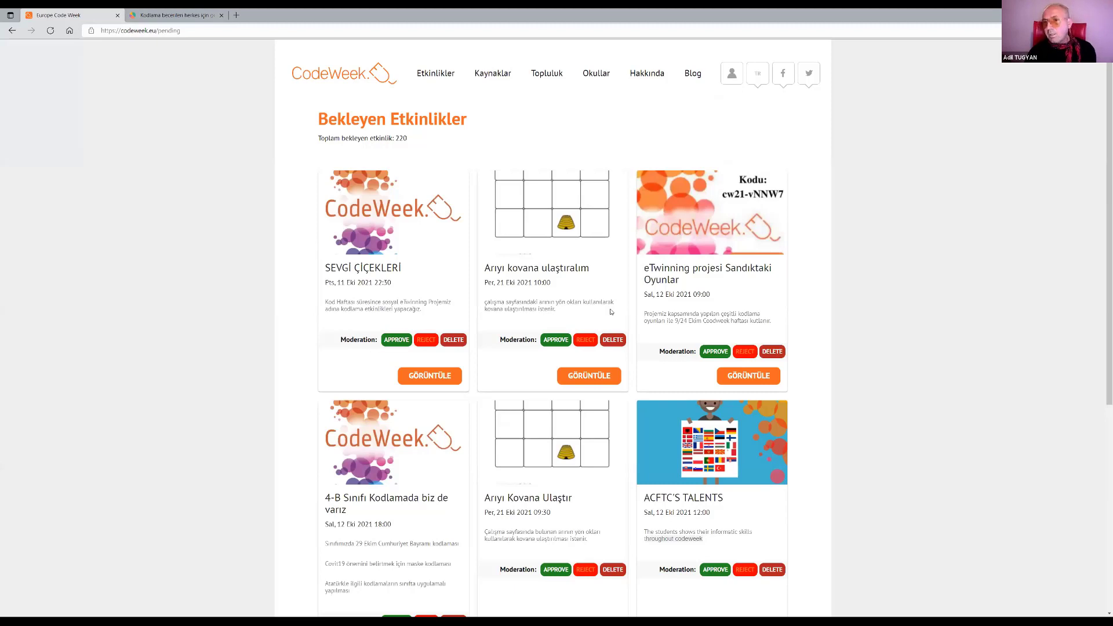
pyautogui.scroll(-5, 610, 312)
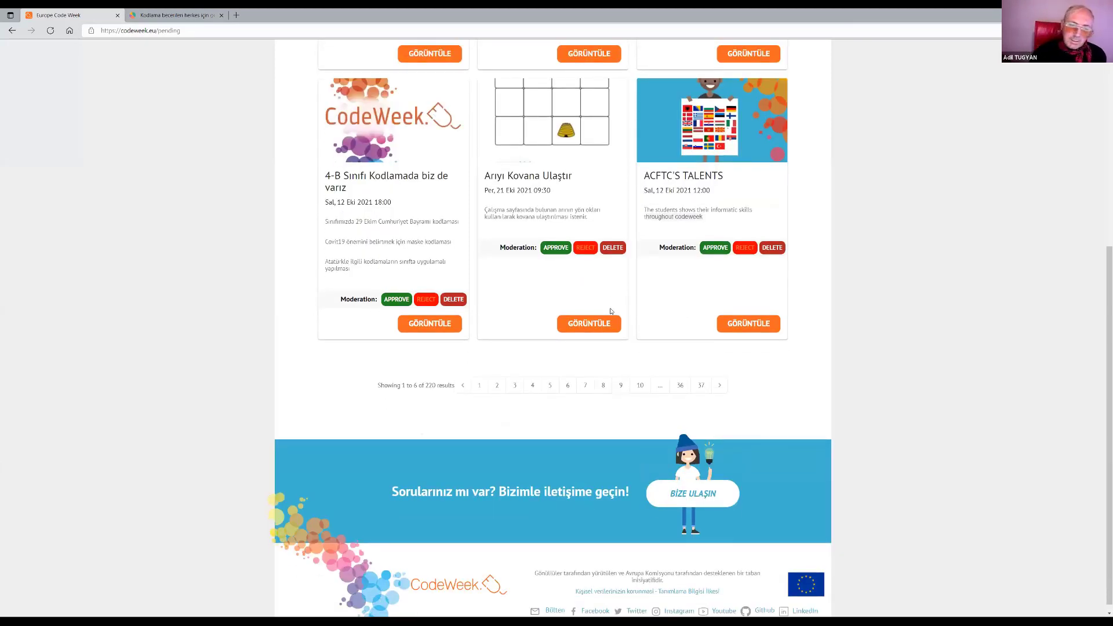
pyautogui.scroll(5, 610, 312)
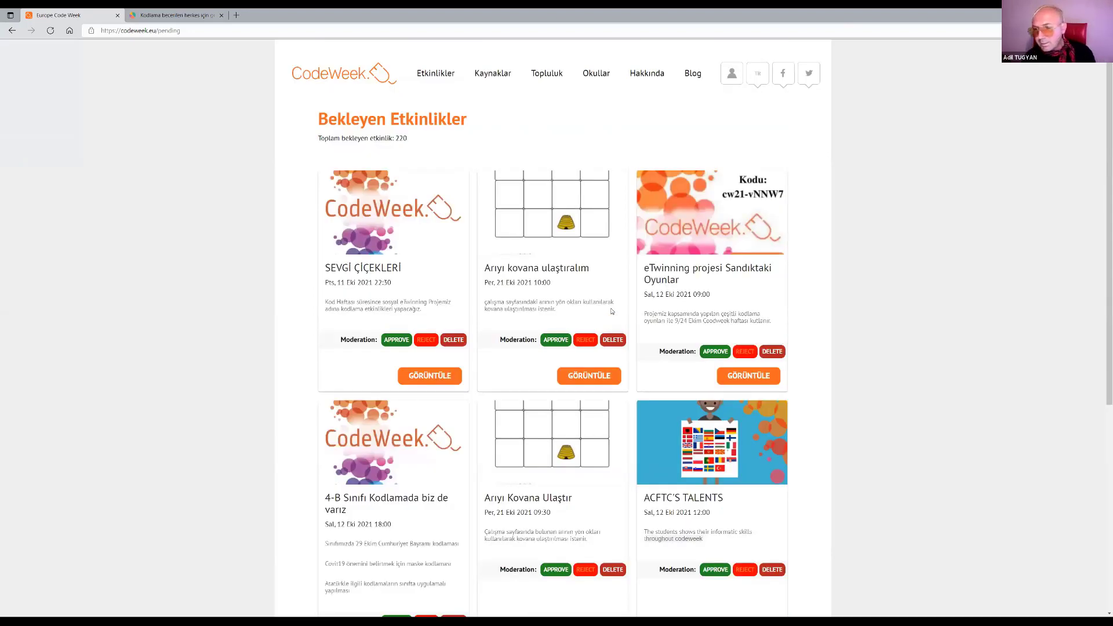
pyautogui.scroll(-3, 611, 311)
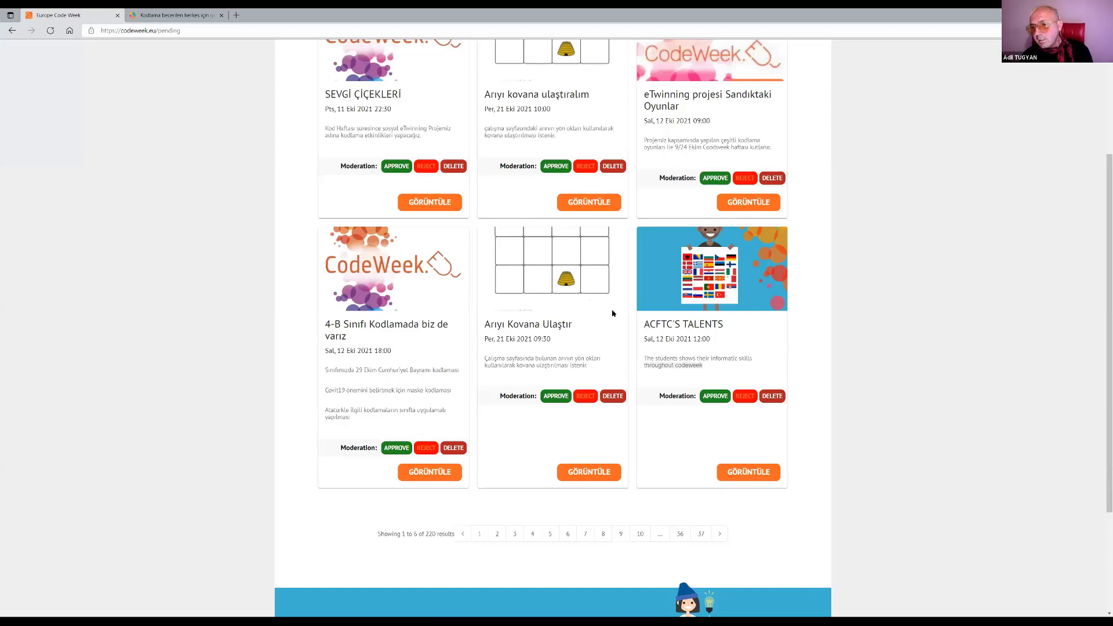
pyautogui.scroll(3, 612, 313)
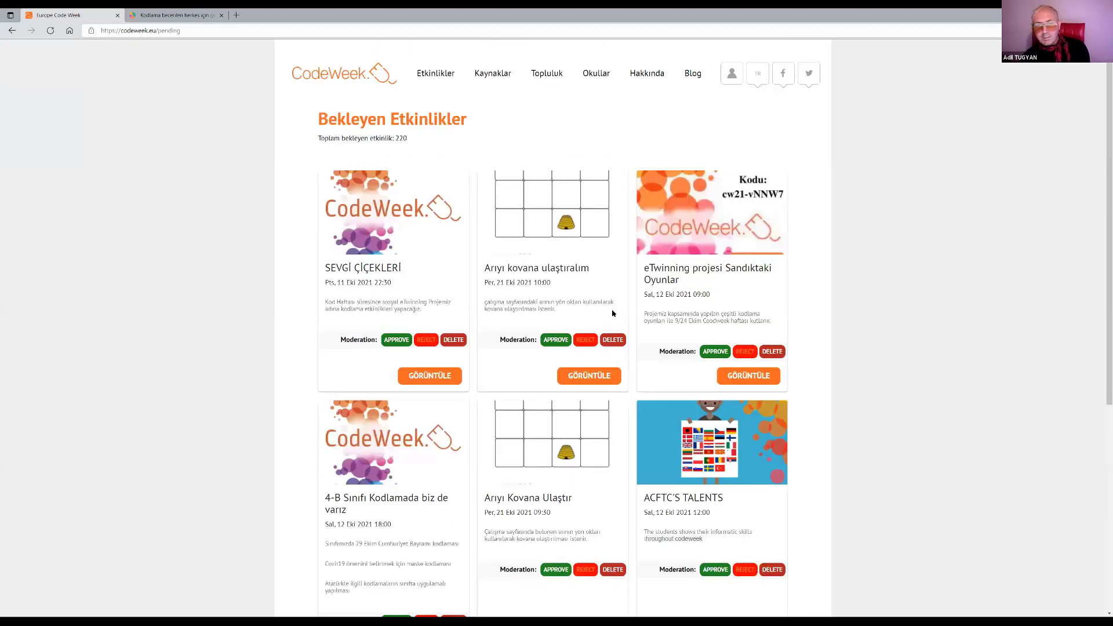